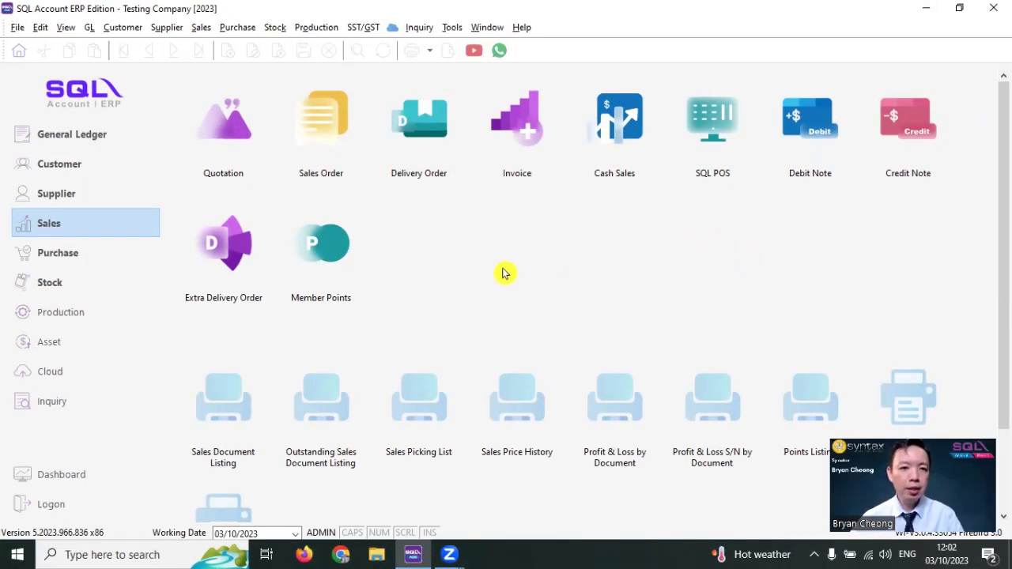
# - Glance at the Production menu without using it, then switch to the Stock module
pyautogui.click(311, 31)
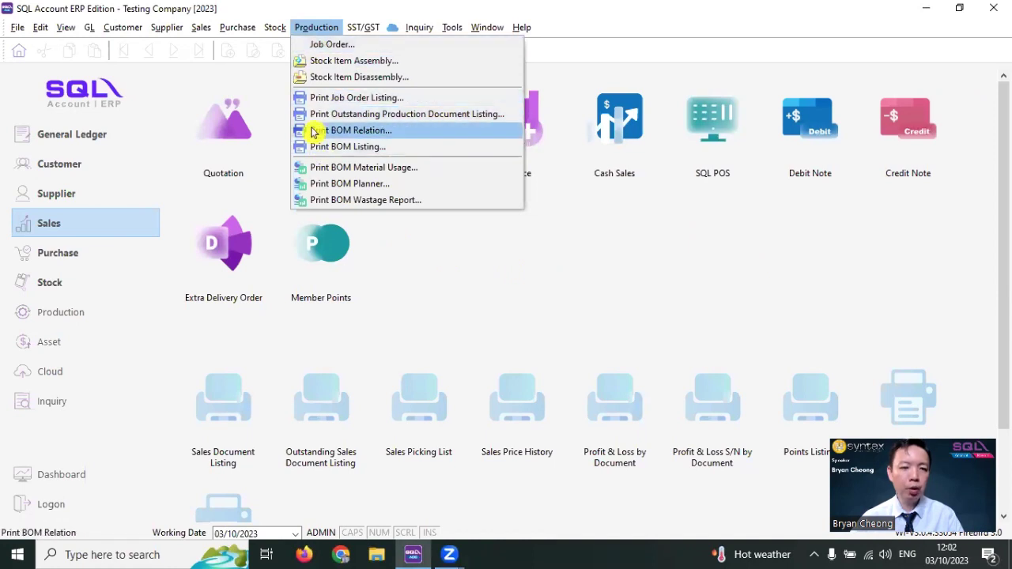
pyautogui.click(585, 274)
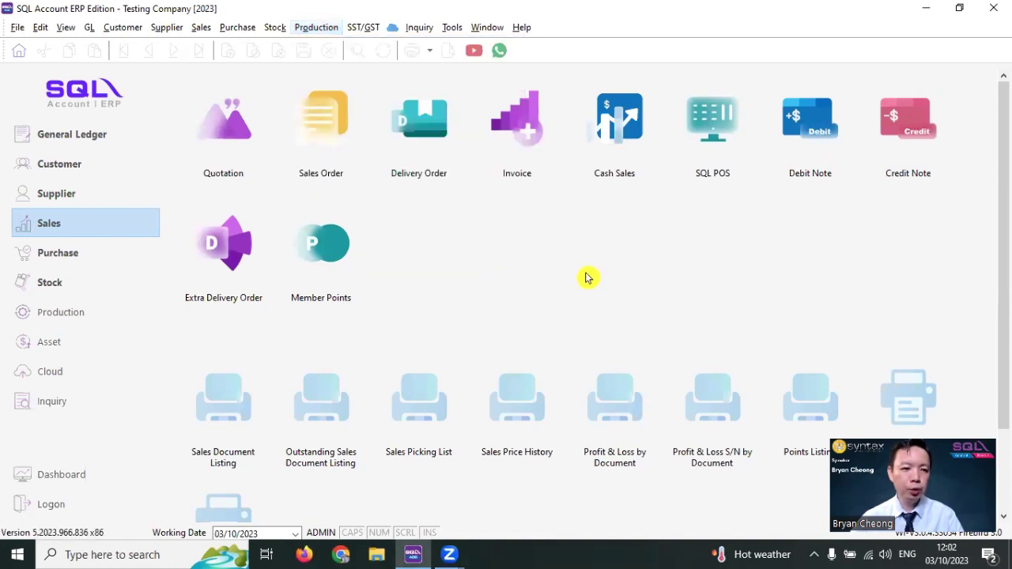
pyautogui.click(67, 292)
# - Open the OFFICE CHAIR stock item record and show its BOM components
pyautogui.click(336, 140)
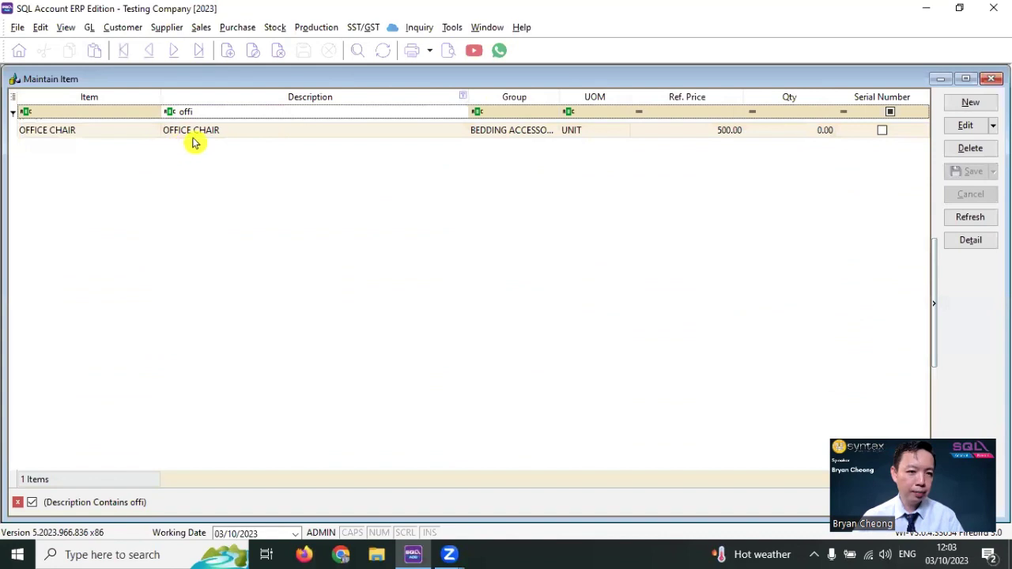
pyautogui.doubleClick(210, 133)
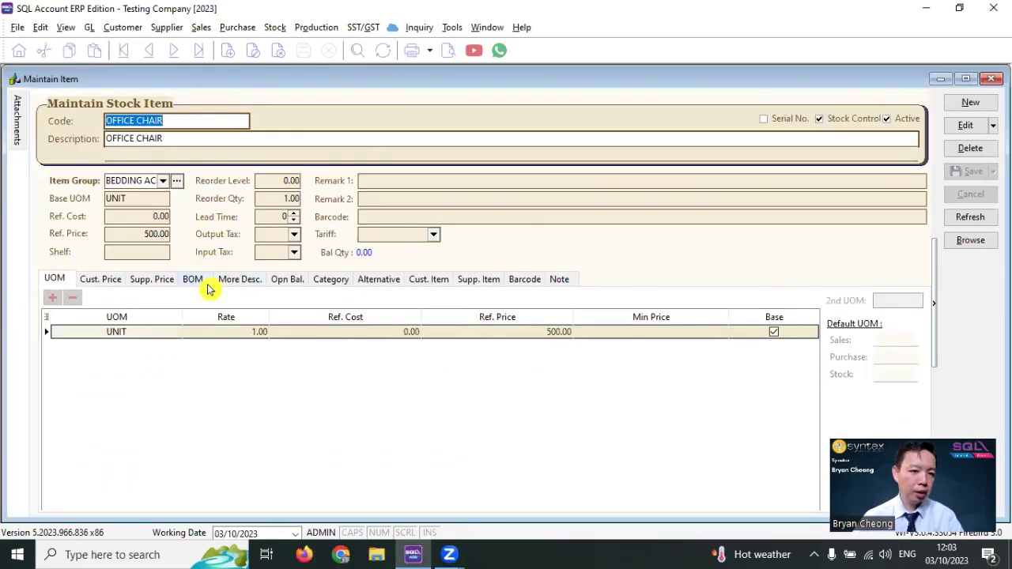
pyautogui.click(195, 284)
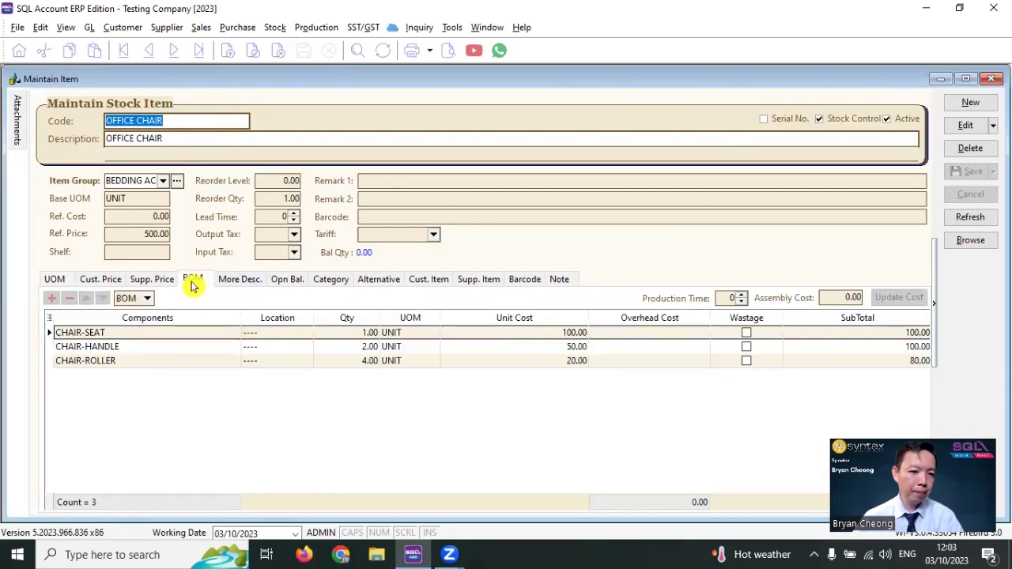
# - Keep the item type as BOM and review the CHAIR-SEAT, CHAIR-HANDLE and CHAIR-ROLLER components
pyautogui.click(147, 300)
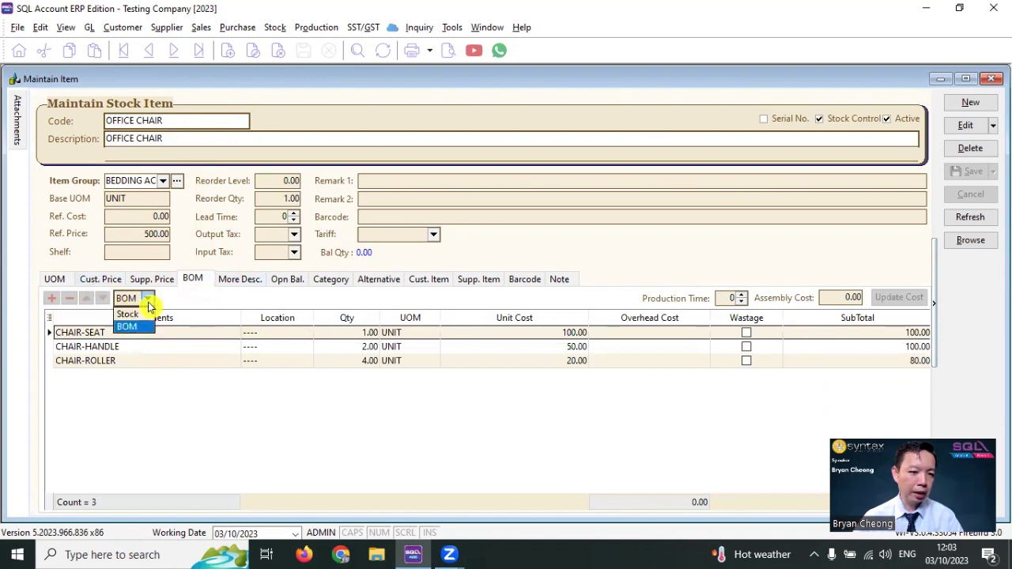
pyautogui.click(135, 327)
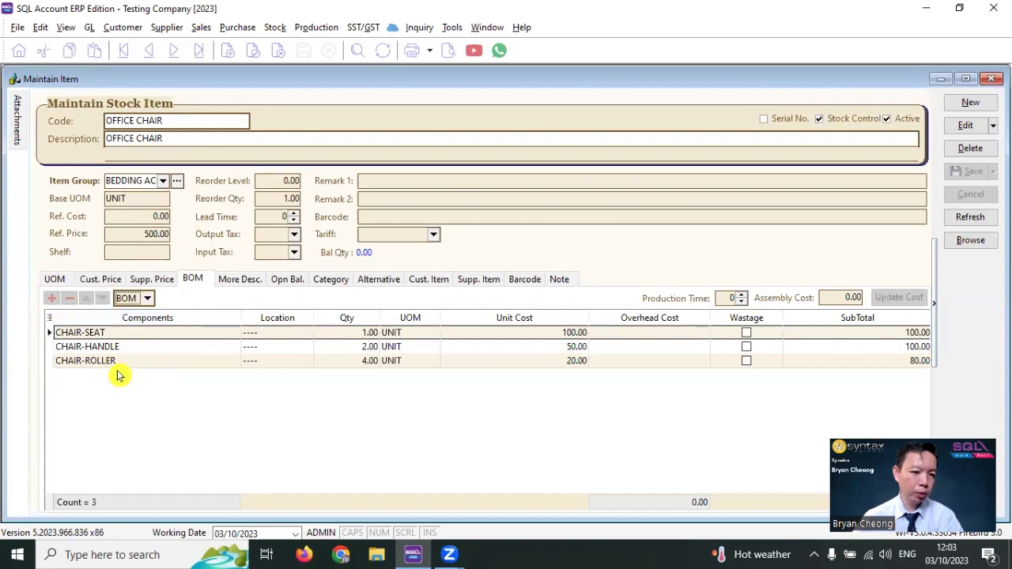
pyautogui.click(116, 333)
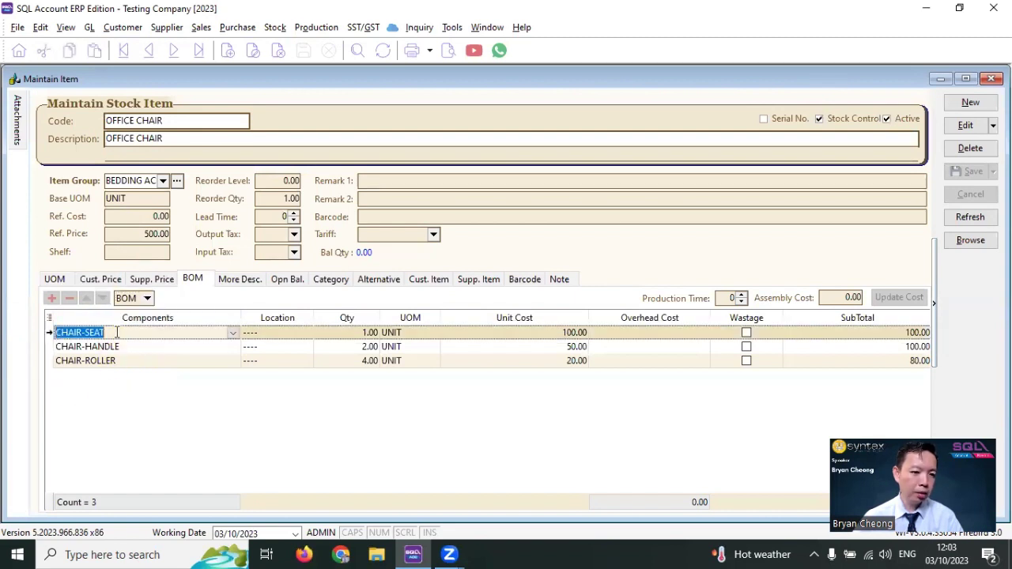
pyautogui.click(130, 346)
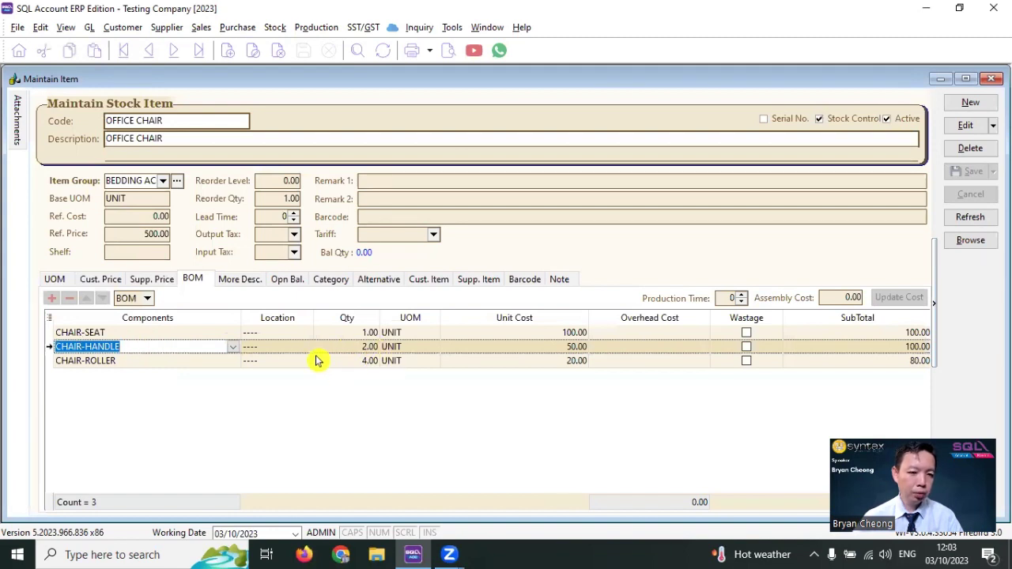
pyautogui.click(131, 360)
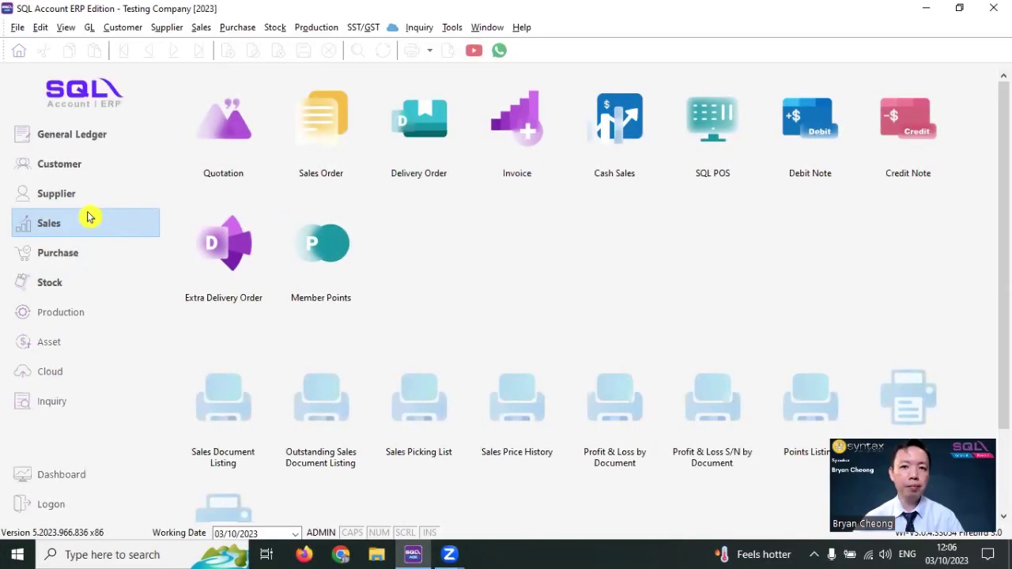
# - Start a new sales order and select its customer
pyautogui.click(308, 158)
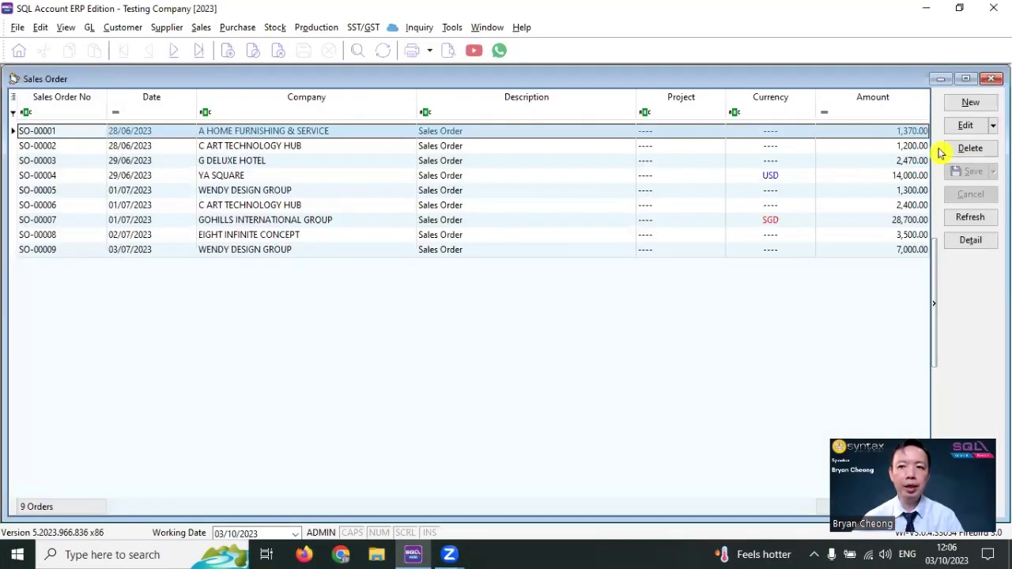
pyautogui.click(971, 103)
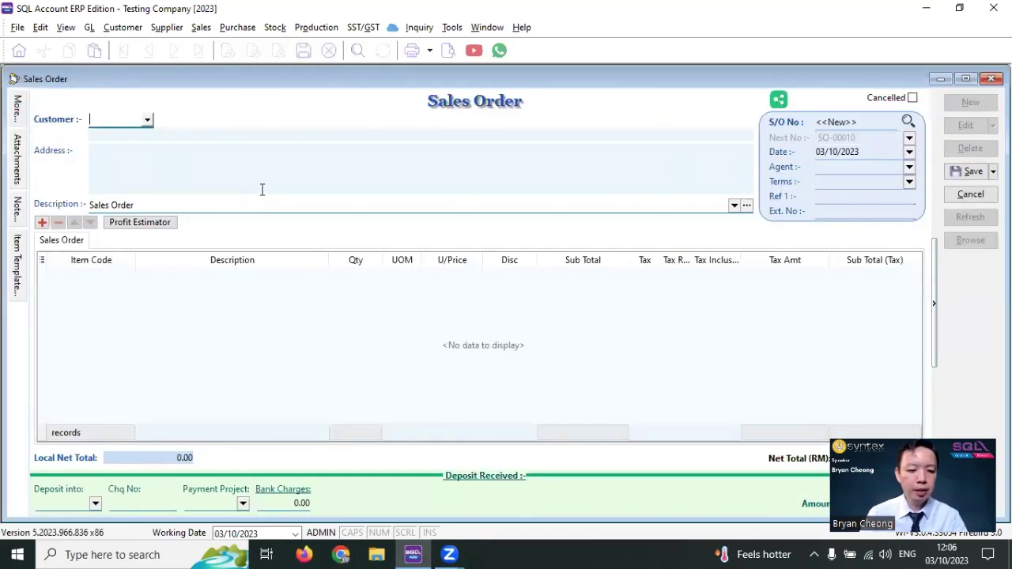
pyautogui.press('F4')
pyautogui.press('Return')
# - Add OFFICE CHAIR with quantity 10 and save the order as SO-00010
pyautogui.click(111, 277)
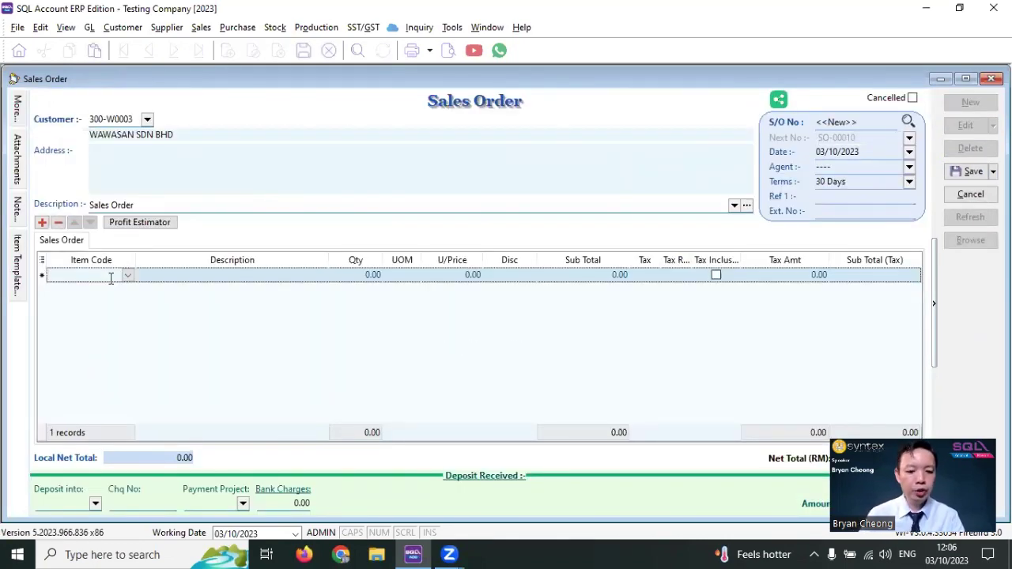
pyautogui.write('off')
pyautogui.press('Return')
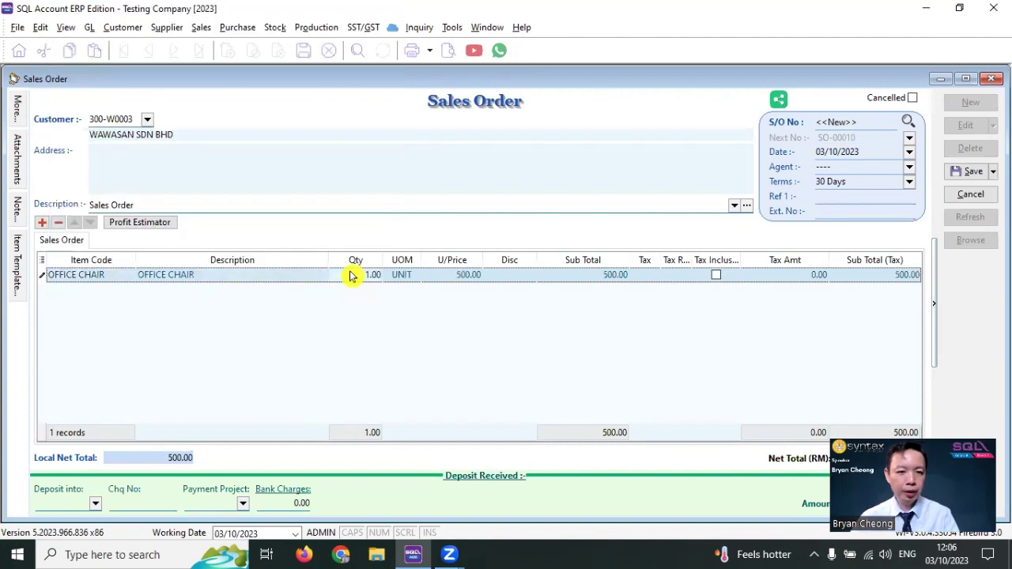
pyautogui.write('0')
pyautogui.press('Return')
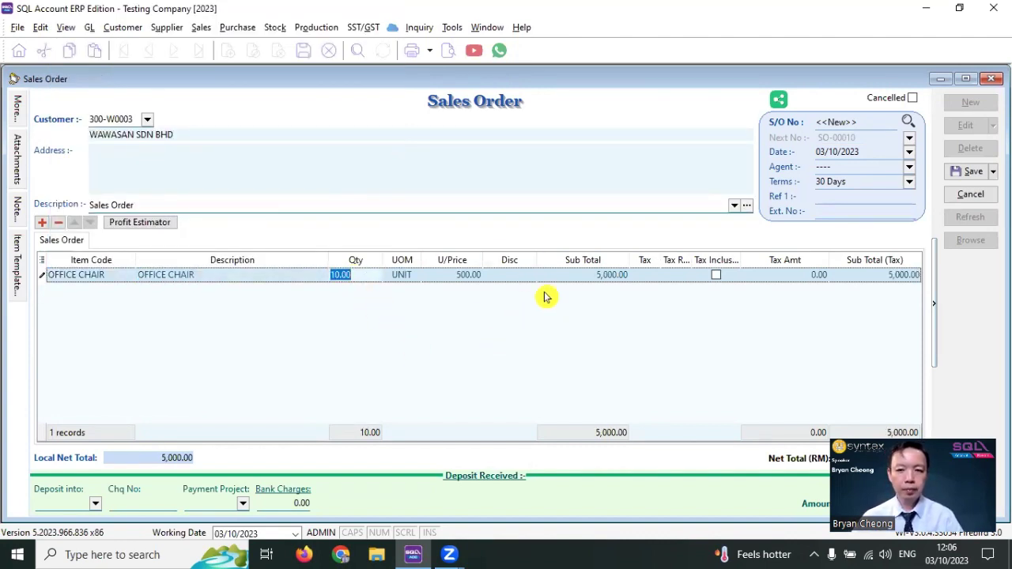
pyautogui.click(991, 169)
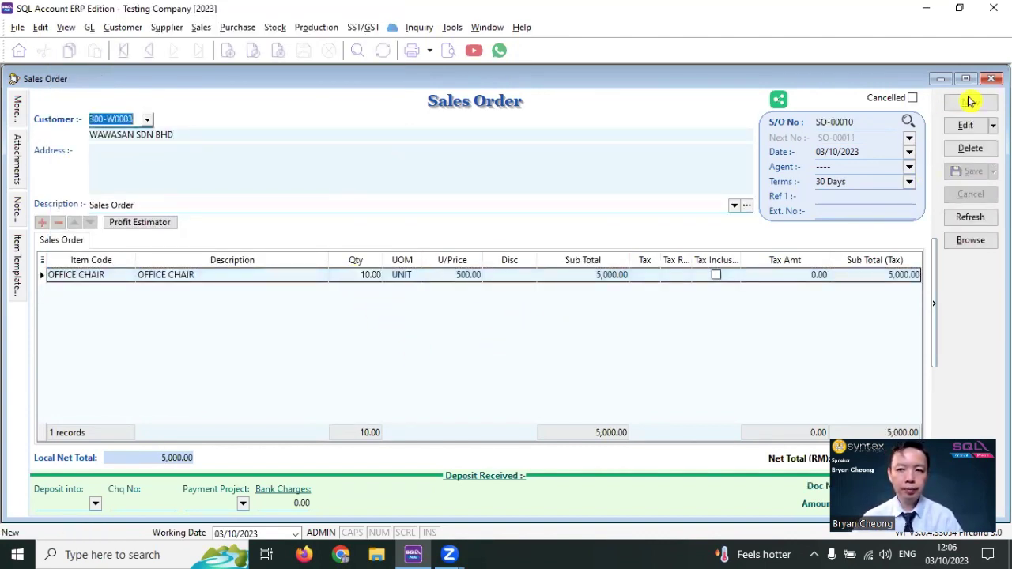
pyautogui.click(991, 78)
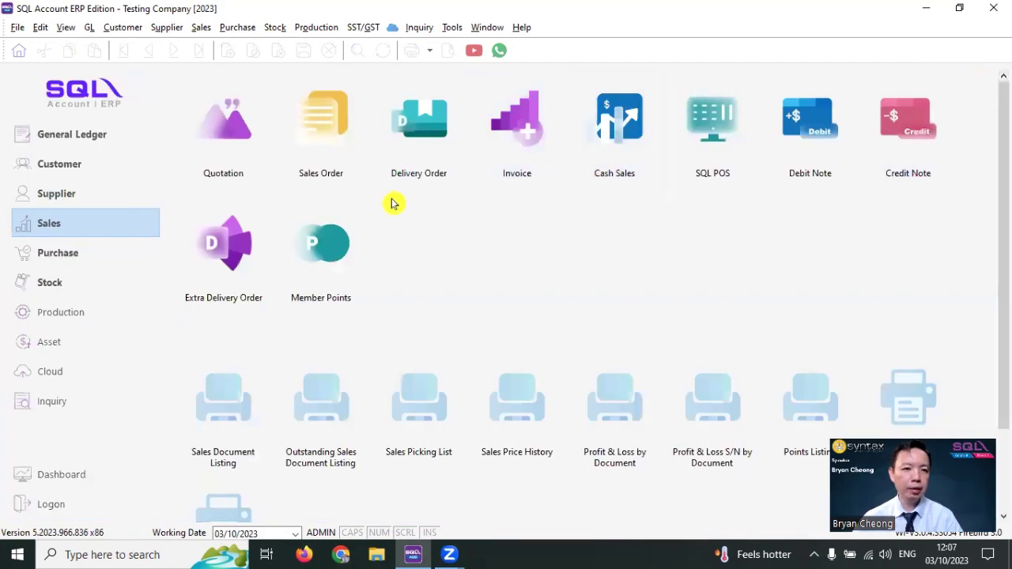
# - Look at the stock item list filtered by description, then close it
pyautogui.click(275, 27)
pyautogui.click(300, 61)
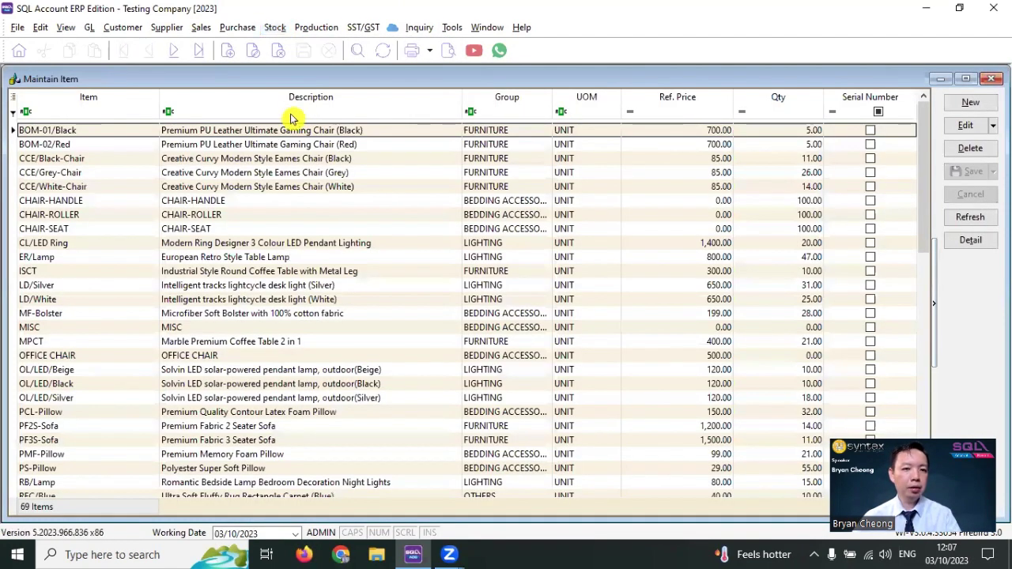
pyautogui.click(289, 110)
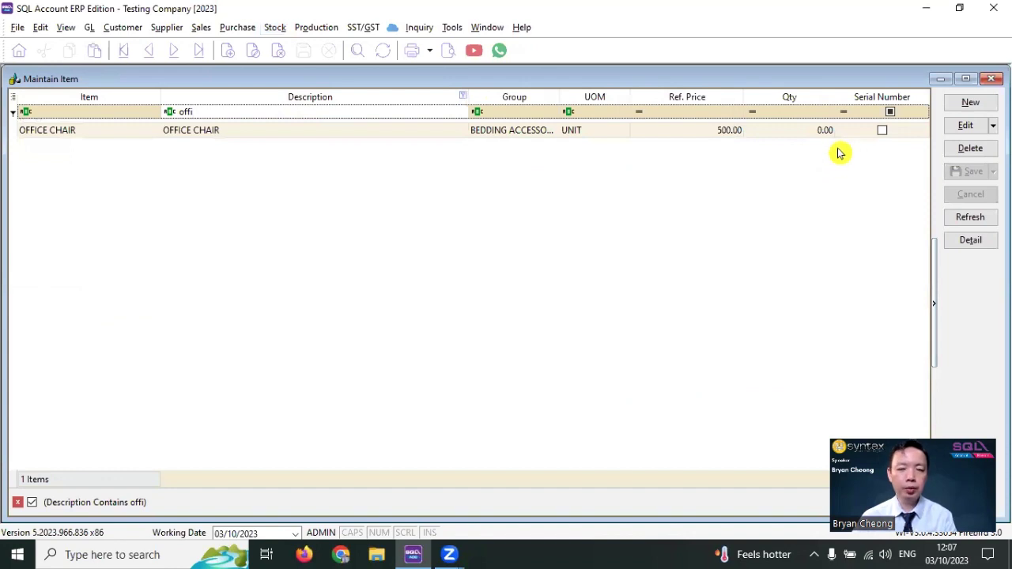
pyautogui.press('Escape')
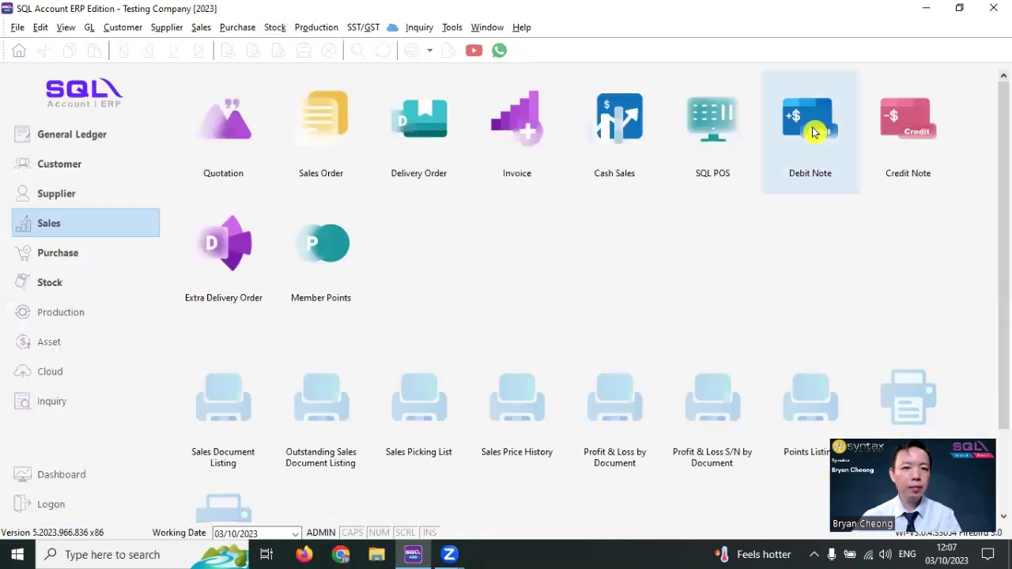
# - Run the BOM Planner for 10 OFFICE CHAIR: 10 seats, 20 handles, 40 rollers
pyautogui.click(310, 29)
pyautogui.click(379, 184)
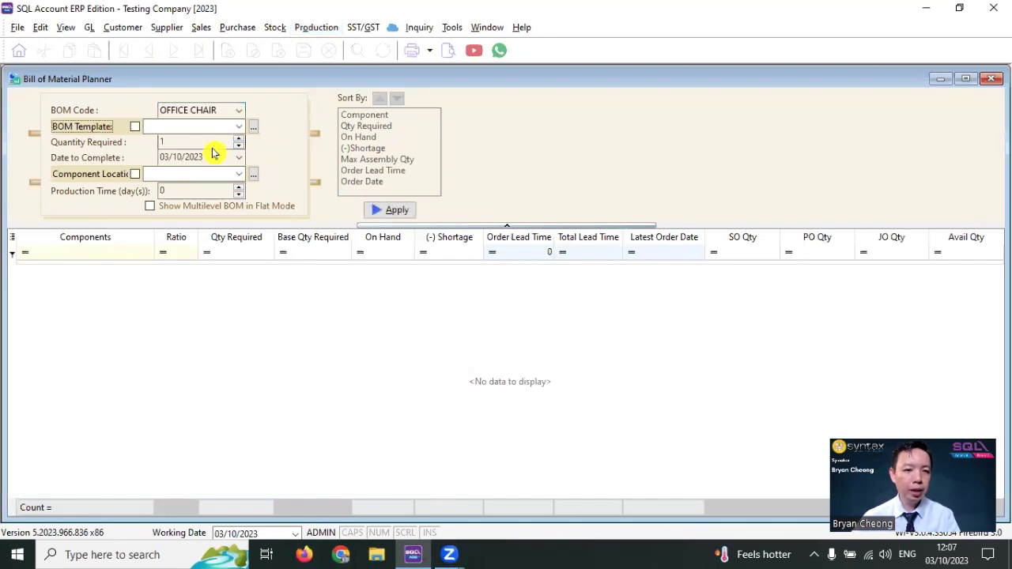
pyautogui.press('Tab')
pyautogui.write('10')
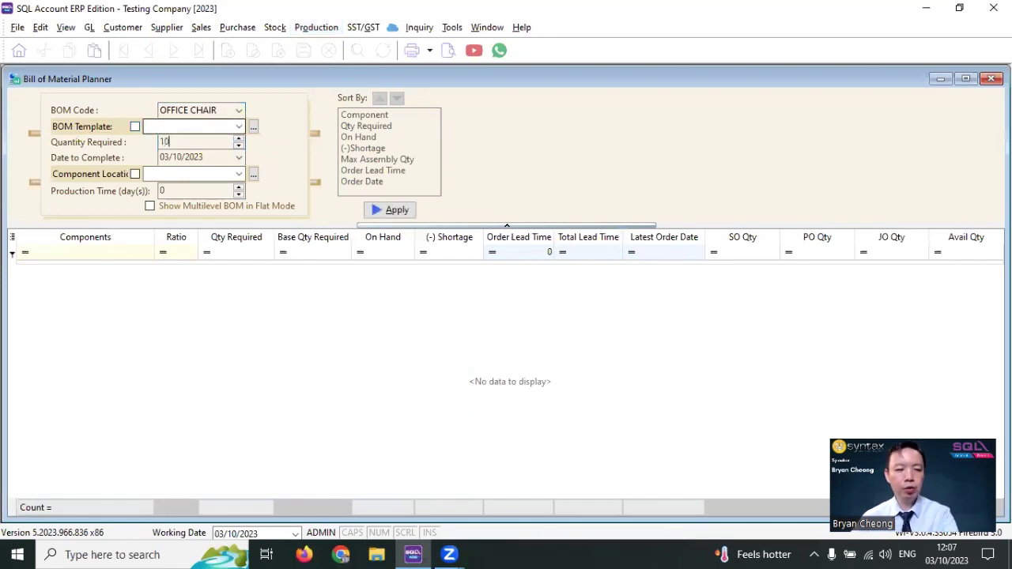
pyautogui.click(192, 191)
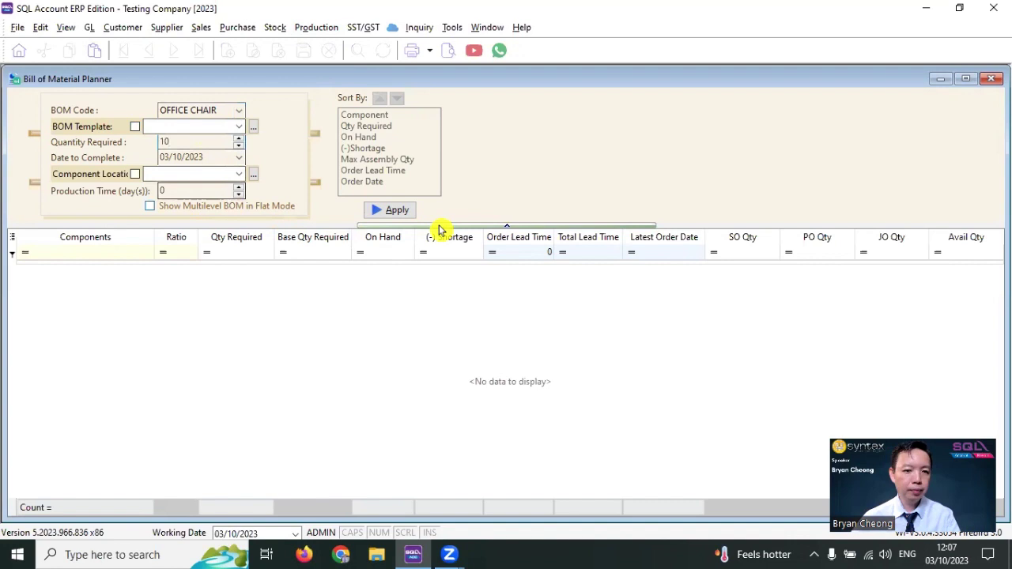
pyautogui.click(393, 211)
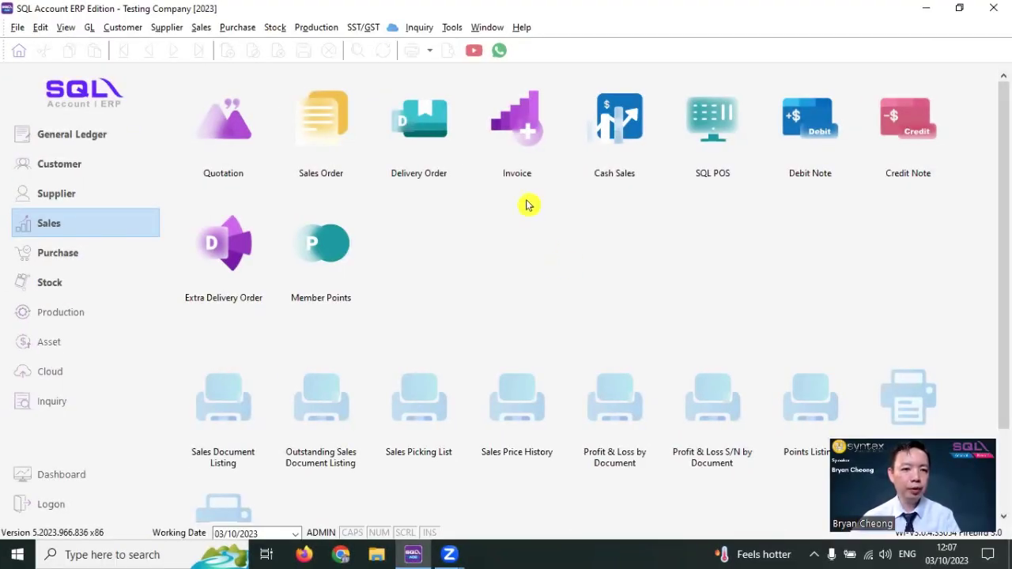
# - Start a new job order and select its customer
pyautogui.click(310, 28)
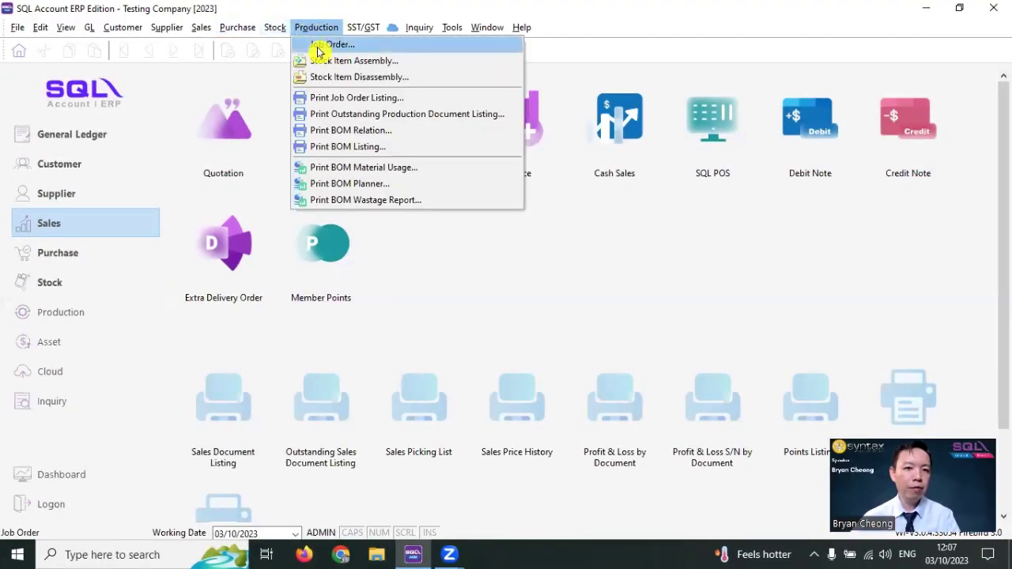
pyautogui.click(332, 43)
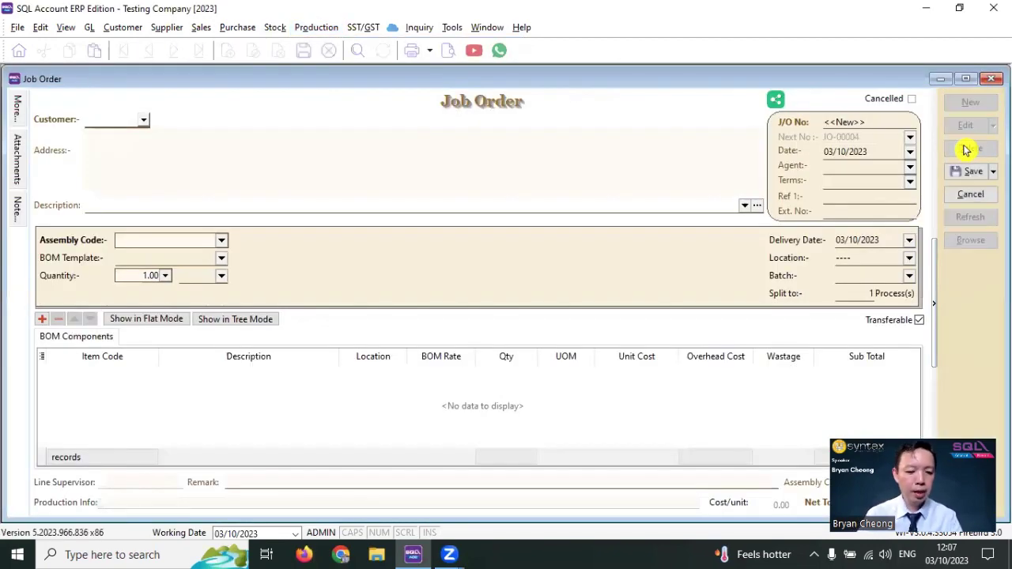
pyautogui.write('wa')
pyautogui.press('Return')
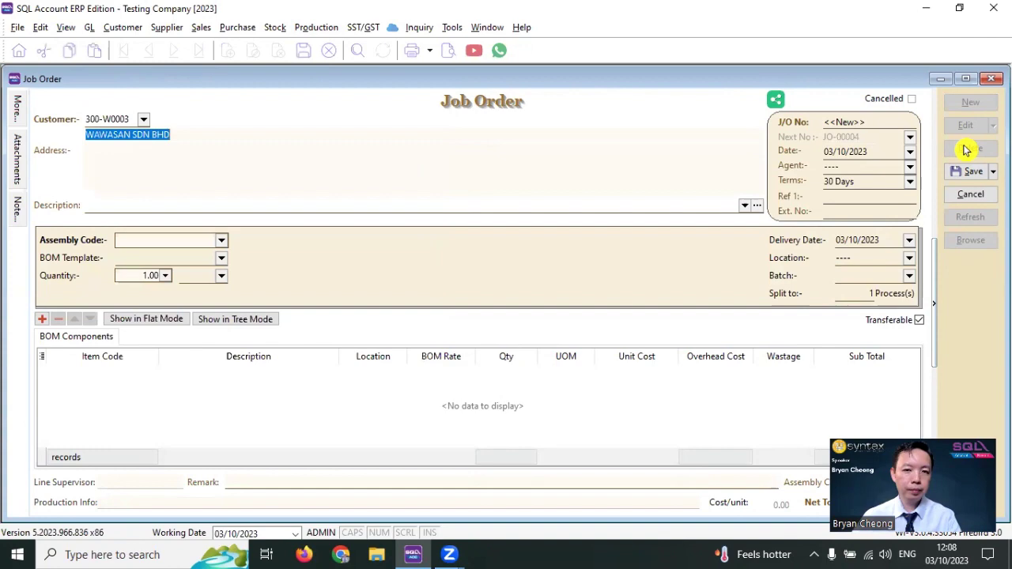
# - Transfer 10 OFFICE CHAIR from sales order SO-00010 into the job order
pyautogui.rightClick(466, 109)
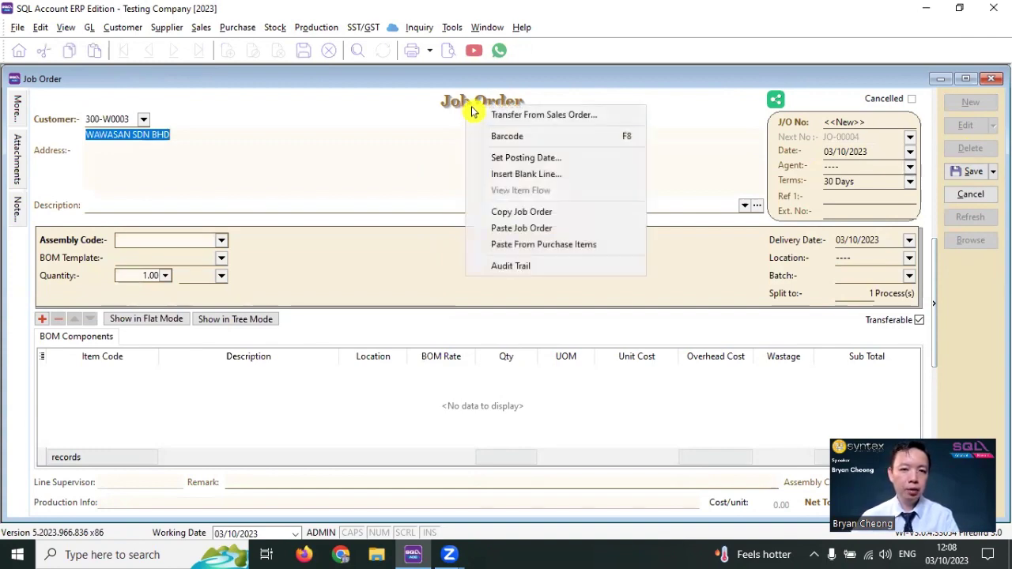
pyautogui.click(536, 115)
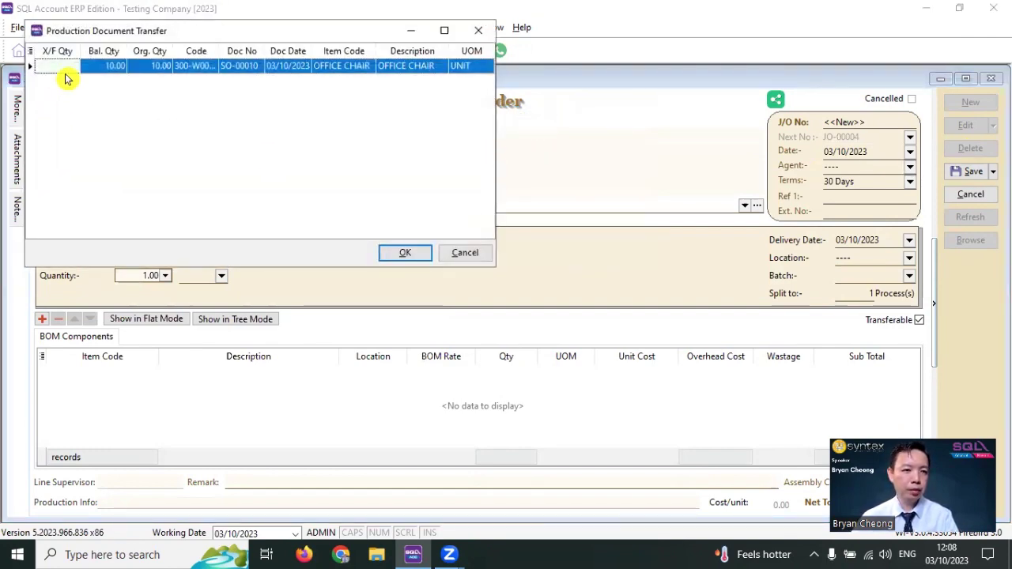
pyautogui.click(68, 69)
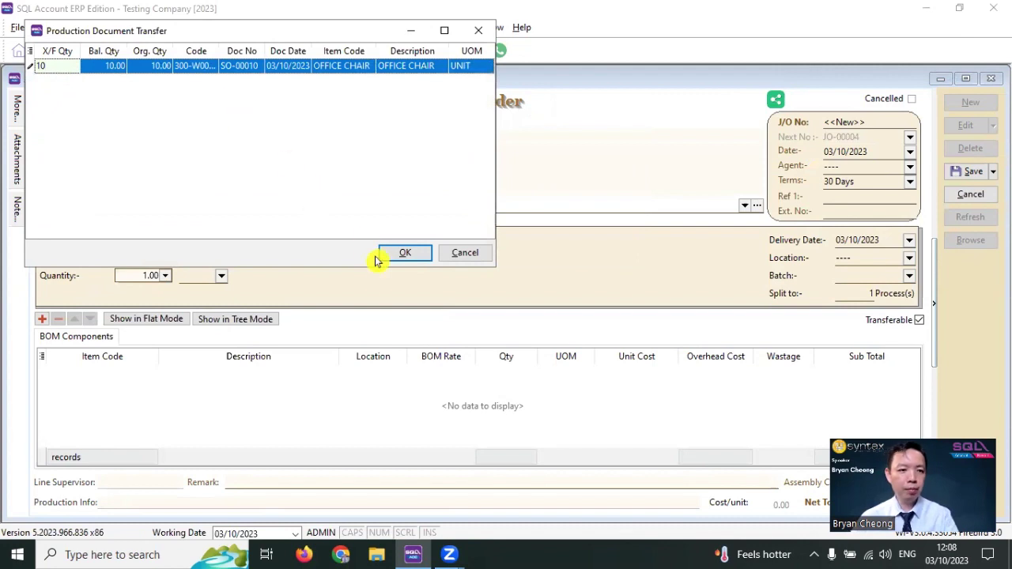
pyautogui.click(403, 254)
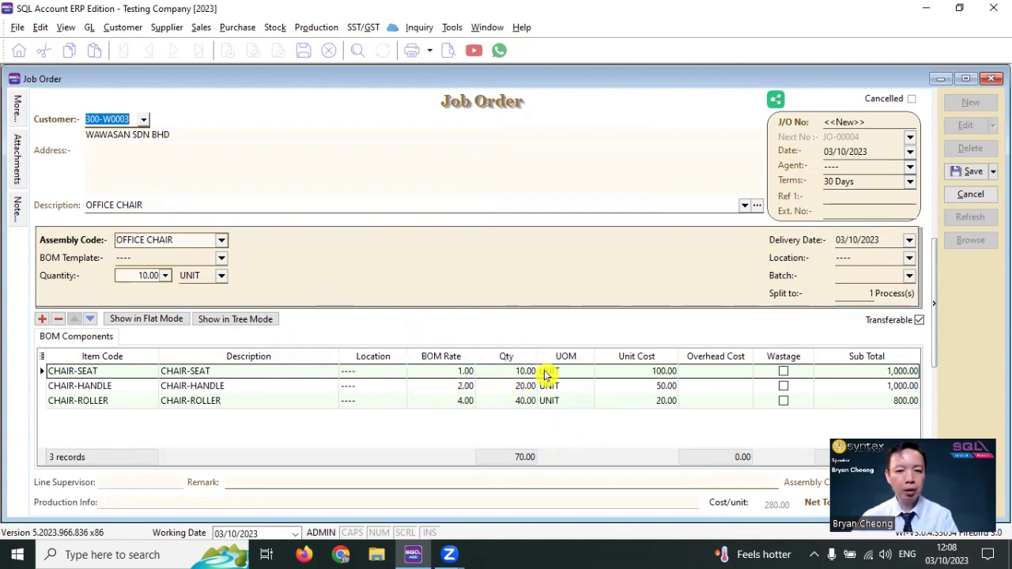
# - Save job order JO-00004 and preview it with the Job Order 1 layout
pyautogui.click(957, 171)
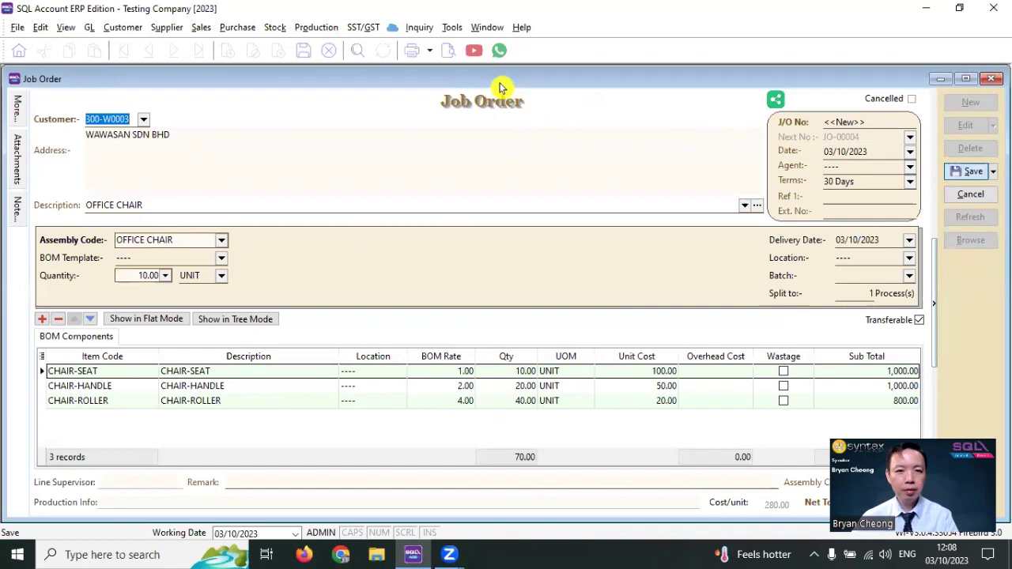
pyautogui.click(448, 49)
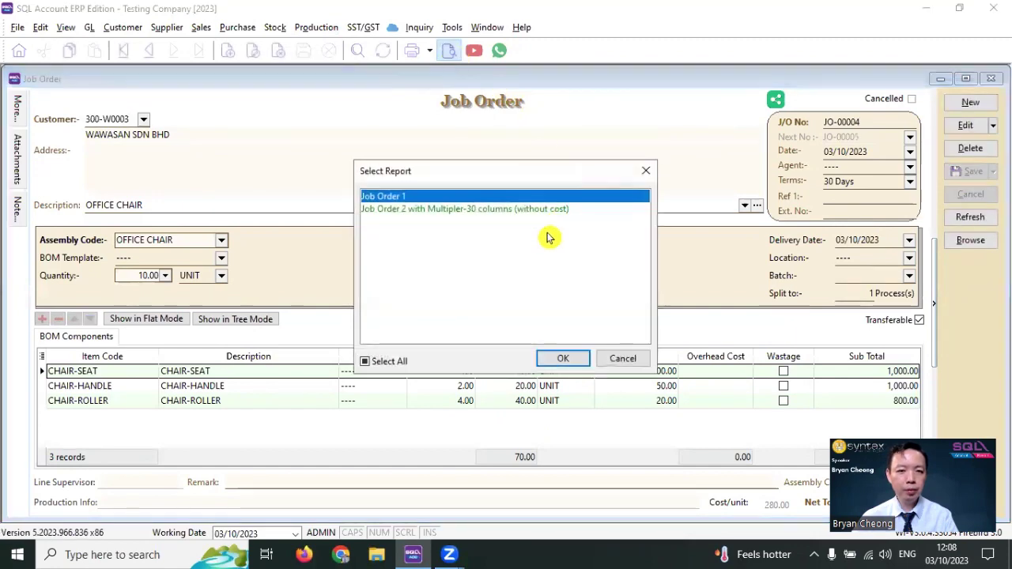
pyautogui.click(564, 359)
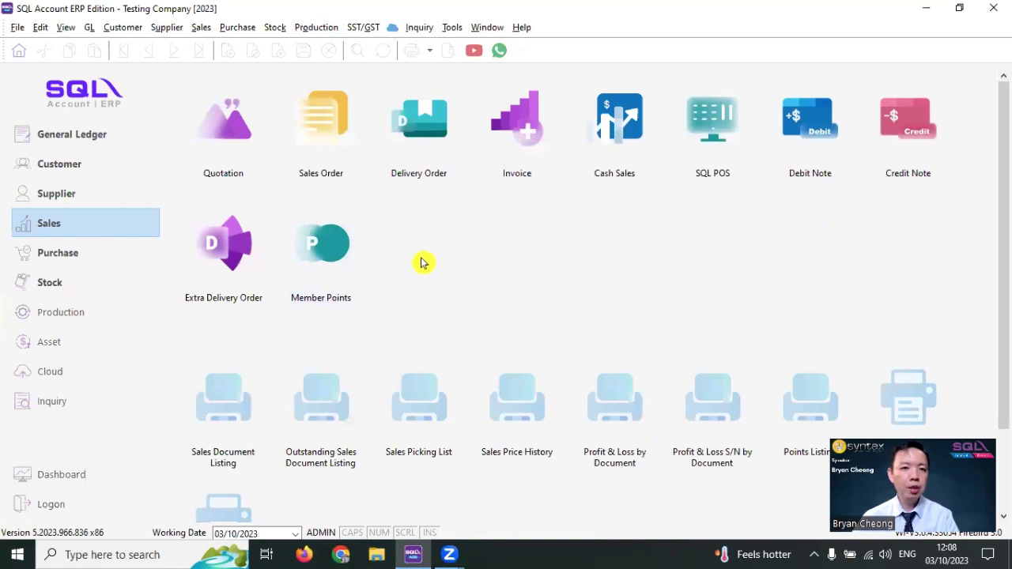
# - Start a new stock item assembly, briefly open the job order transfer list, and browse assembly codes
pyautogui.click(315, 32)
pyautogui.click(331, 61)
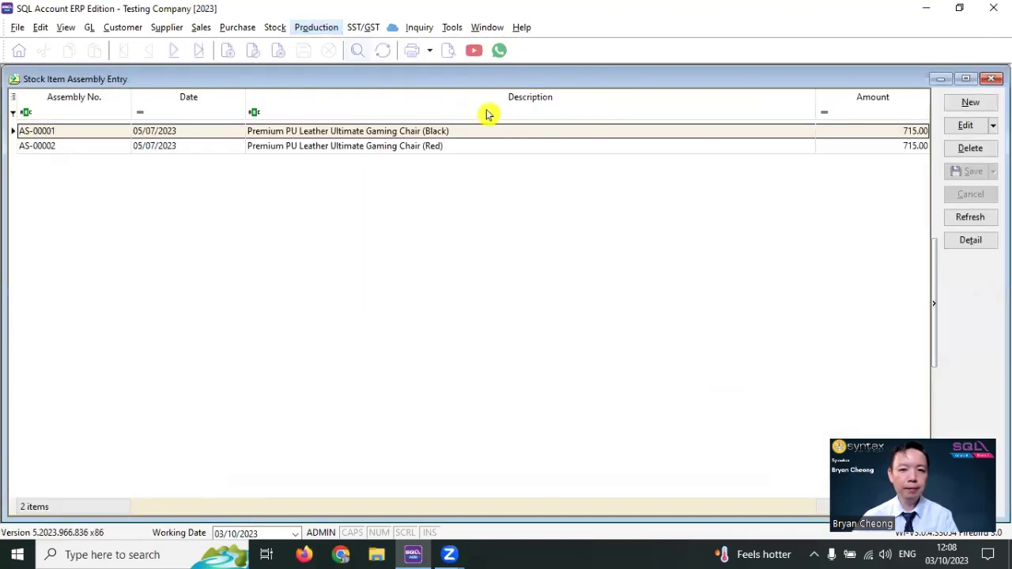
pyautogui.click(964, 103)
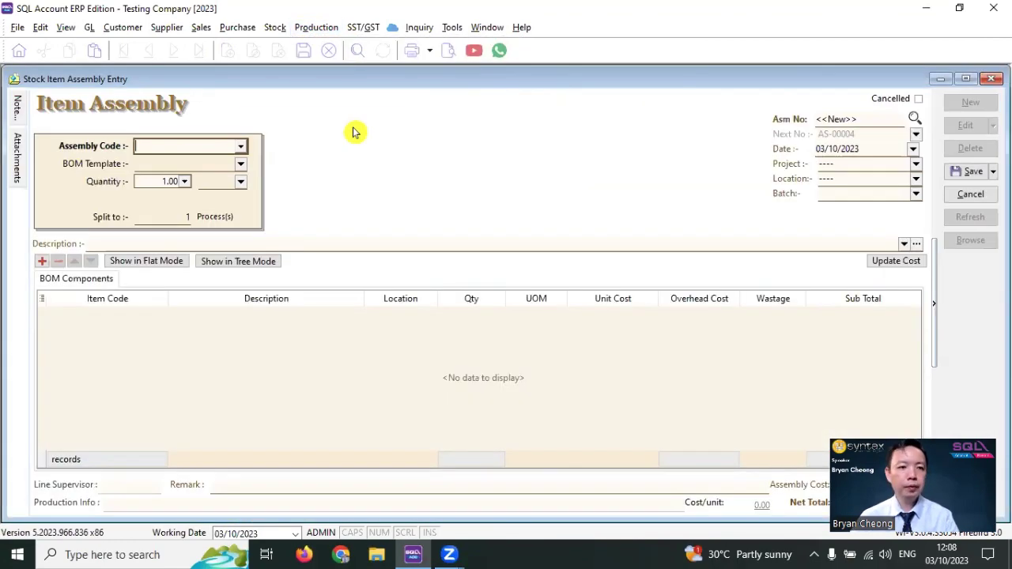
pyautogui.rightClick(469, 131)
pyautogui.click(489, 138)
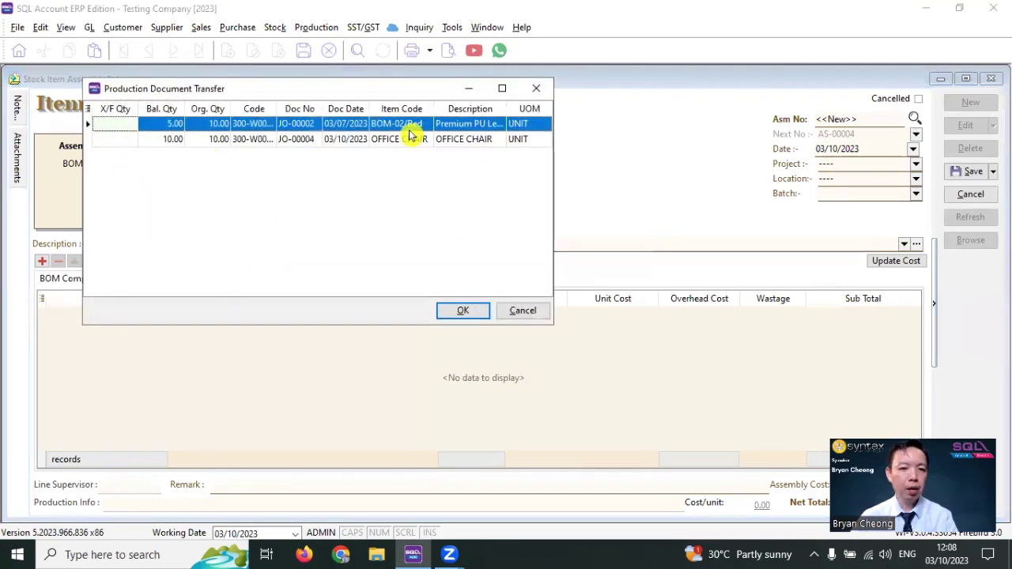
pyautogui.click(534, 89)
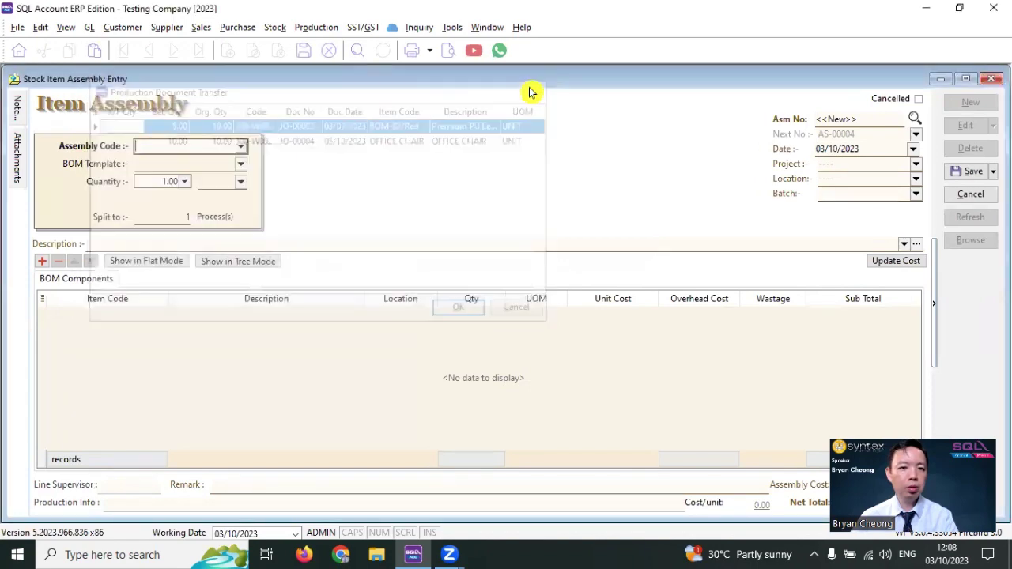
pyautogui.click(240, 147)
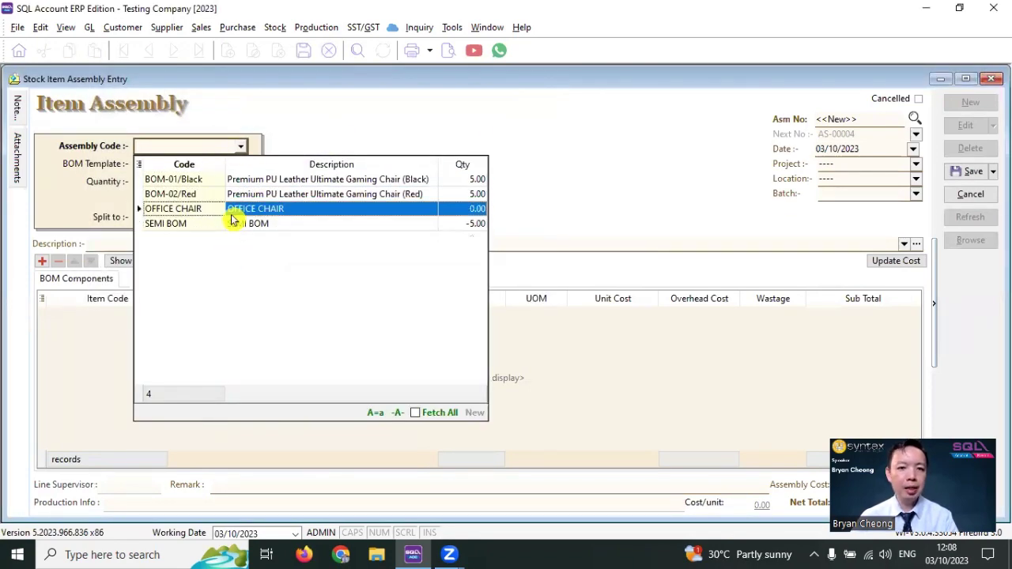
# - Transfer 10 OFFICE CHAIR from job order JO-00004 and save assembly AS-00004
pyautogui.rightClick(484, 123)
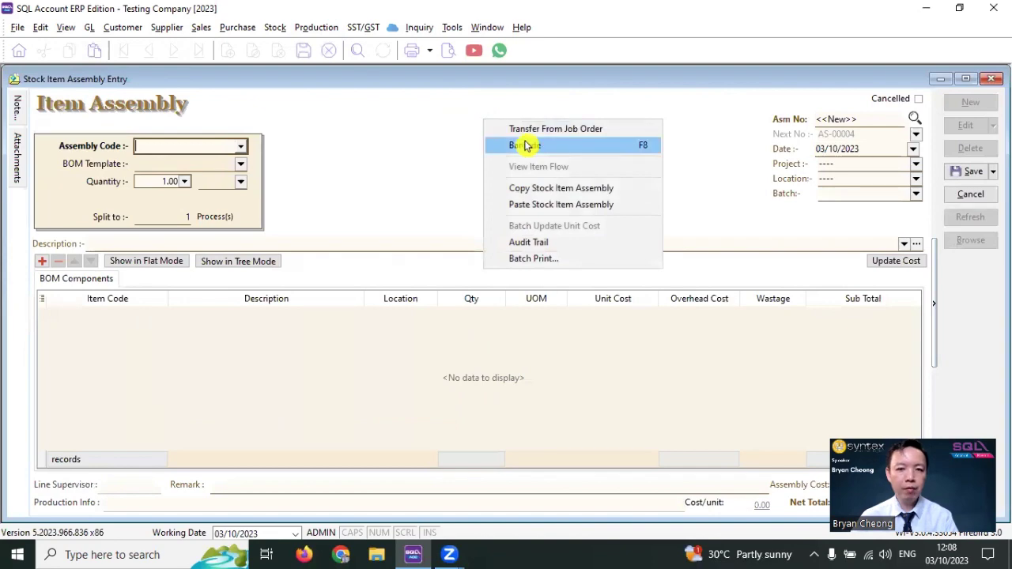
pyautogui.click(519, 129)
pyautogui.click(152, 181)
pyautogui.write('1')
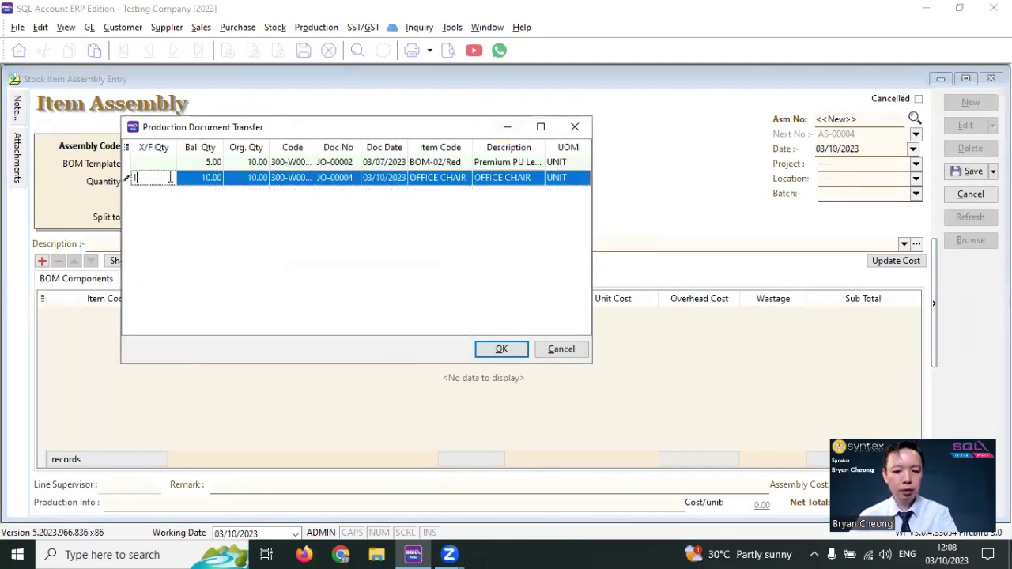
pyautogui.write('0')
pyautogui.click(501, 348)
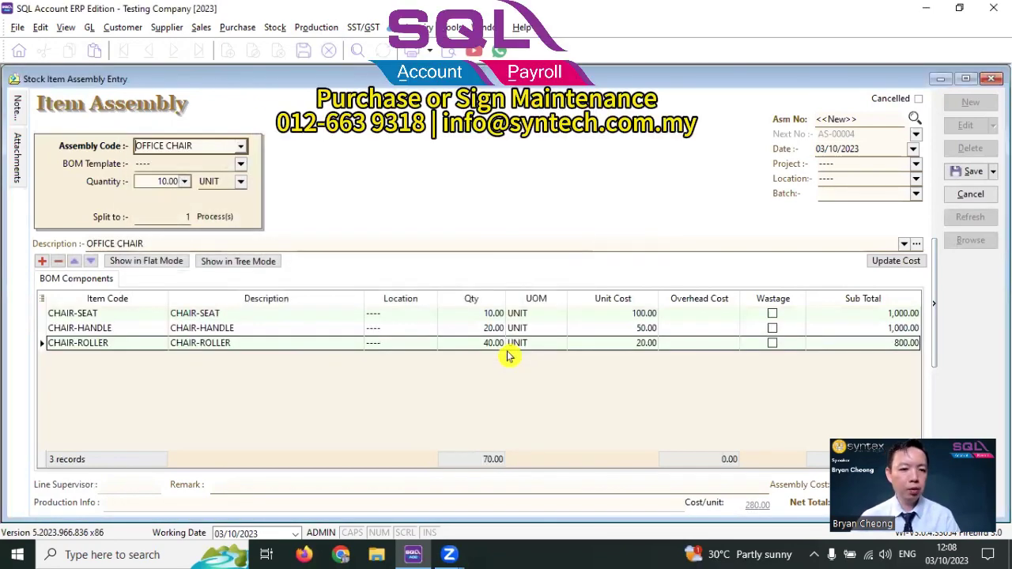
pyautogui.click(969, 173)
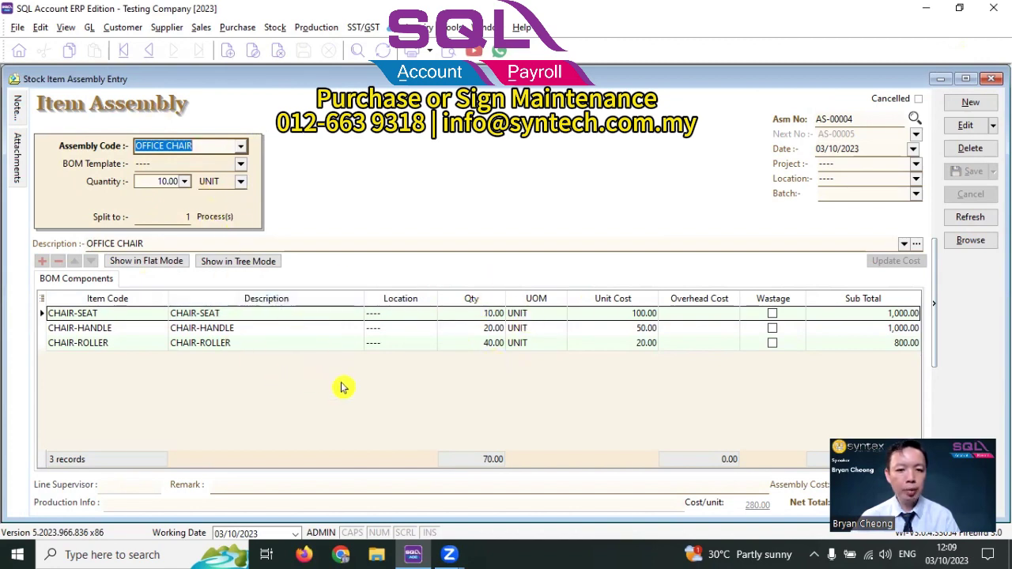
# - Filter the stock item list by 'chair-' to confirm 80 handles, 60 rollers, 90 seats
pyautogui.click(990, 78)
pyautogui.click(78, 282)
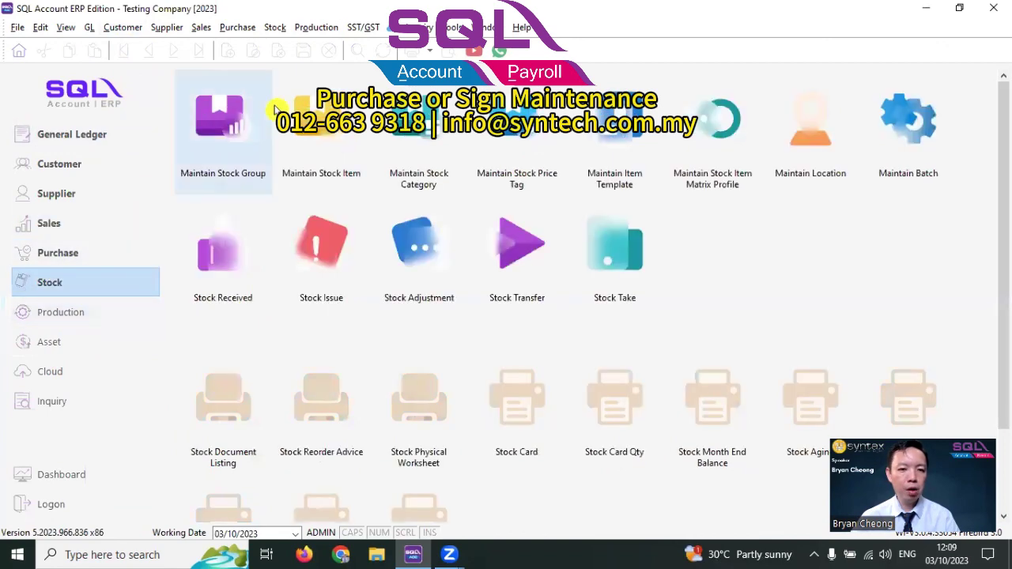
pyautogui.click(327, 133)
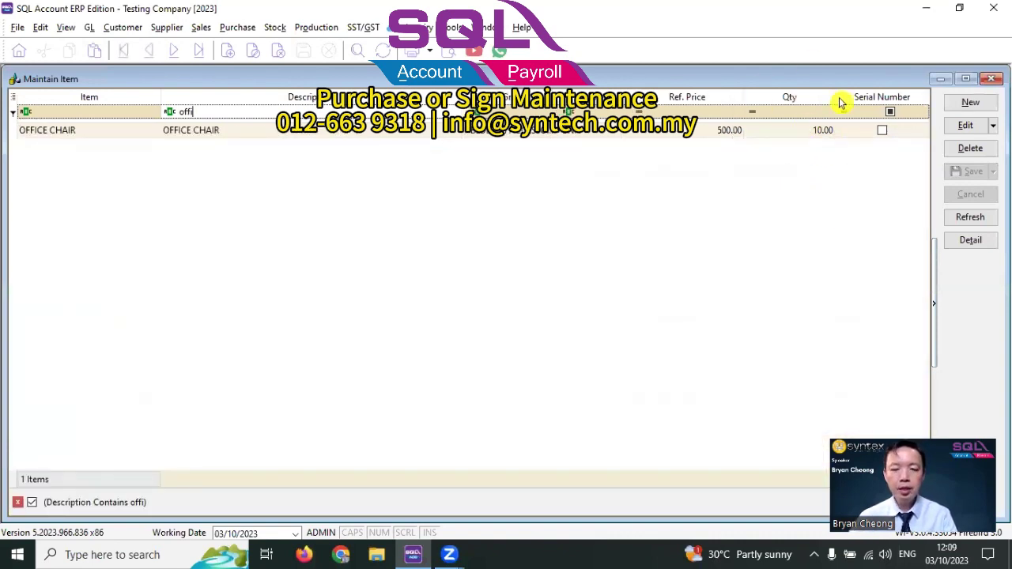
pyautogui.click(245, 112)
pyautogui.write('chair-')
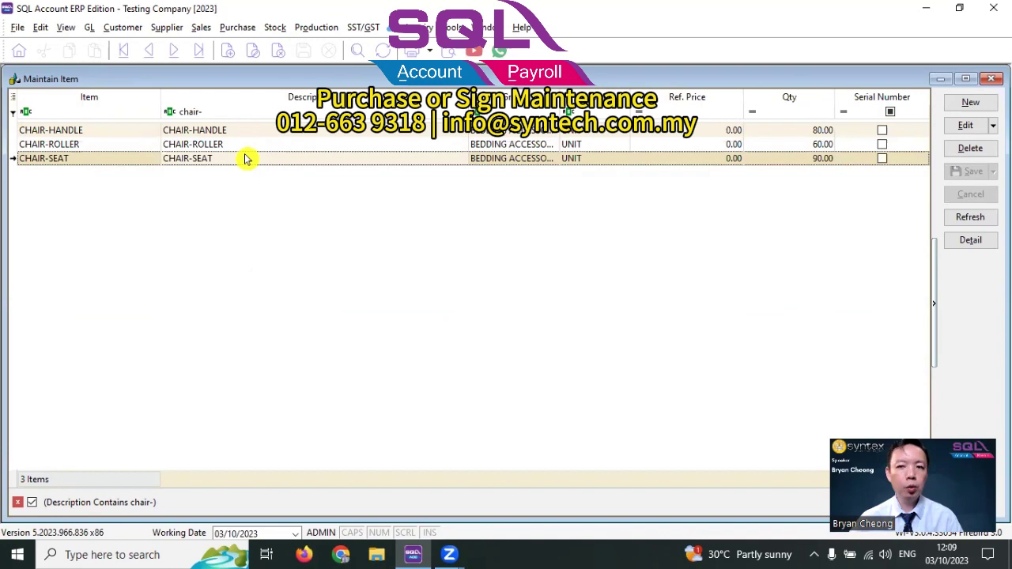